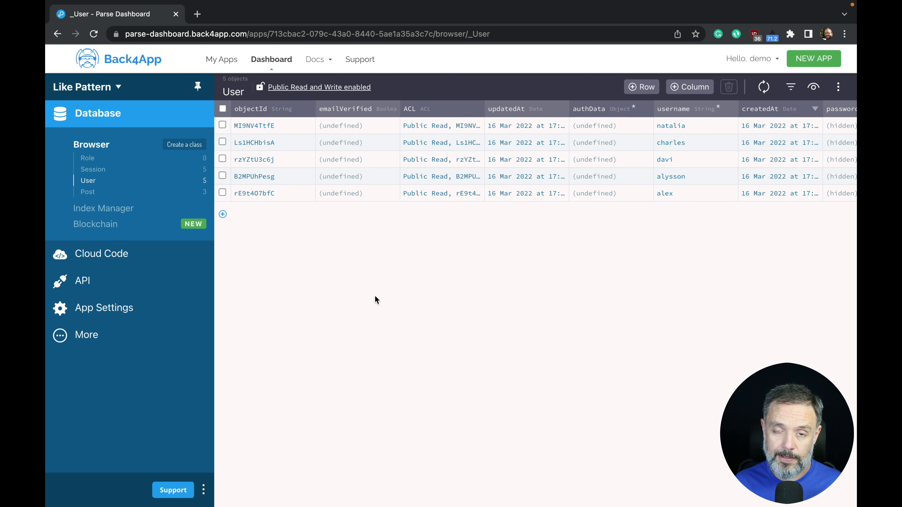
- Open a new push campaign and start creating an audience that includes only the OS X platform
click(114, 335)
click(85, 285)
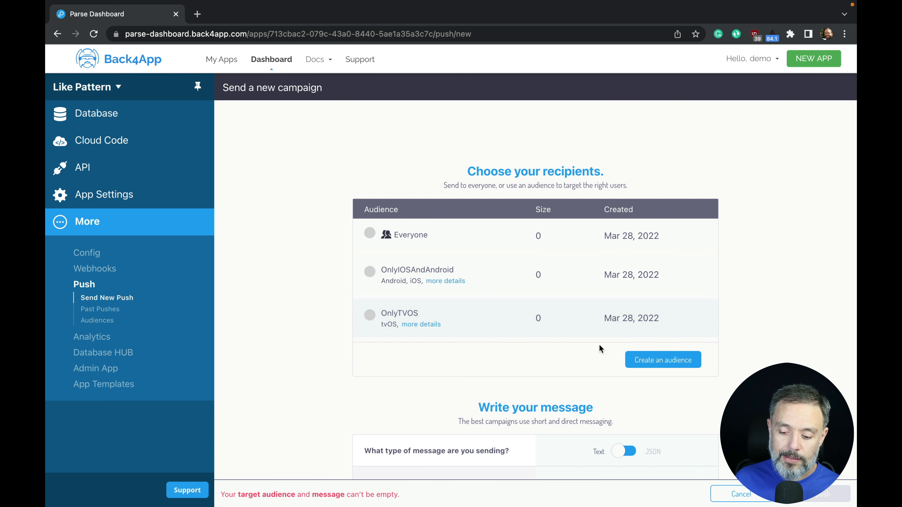
click(658, 363)
click(584, 247)
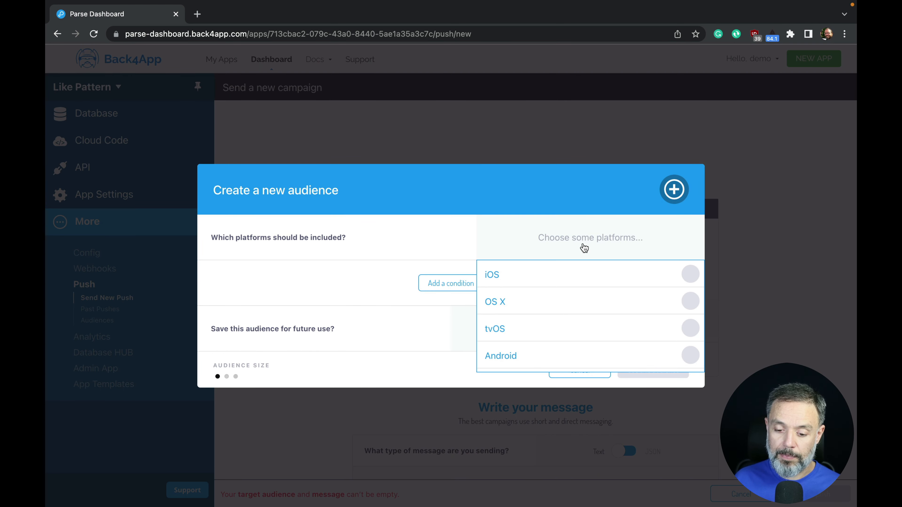
click(546, 302)
click(417, 364)
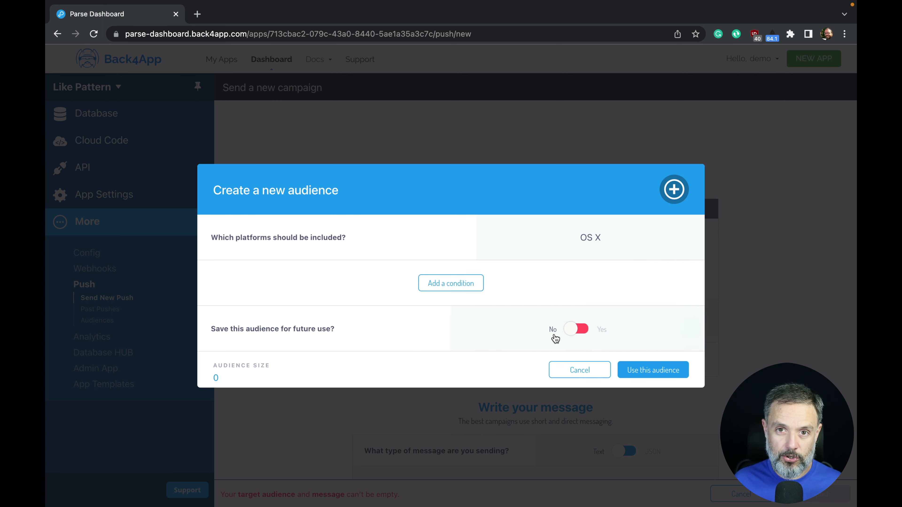
- Save the audience for future use under the name OnlyOSX and use it for the campaign
click(580, 329)
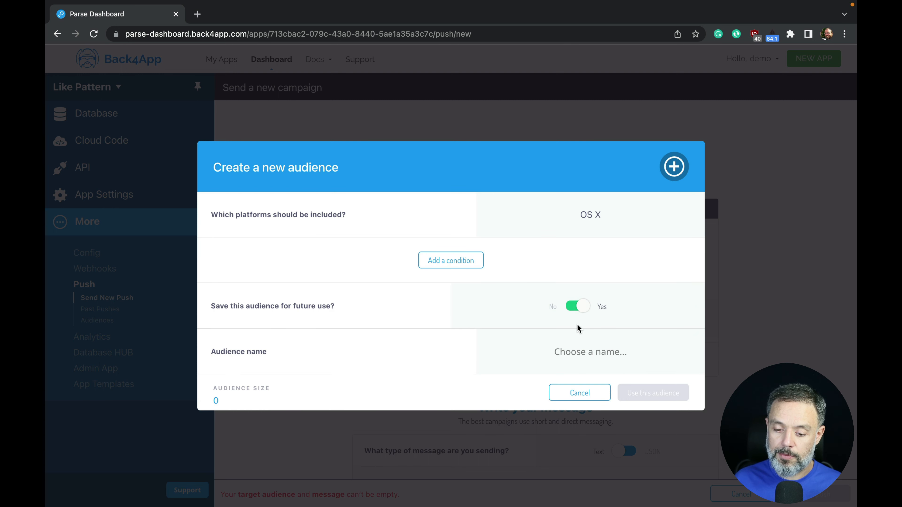
click(589, 355)
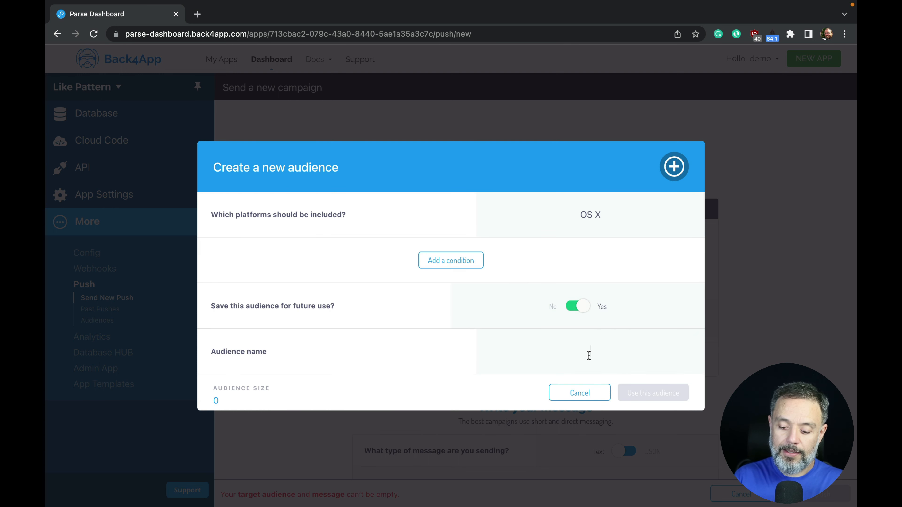
text(OnlyO)
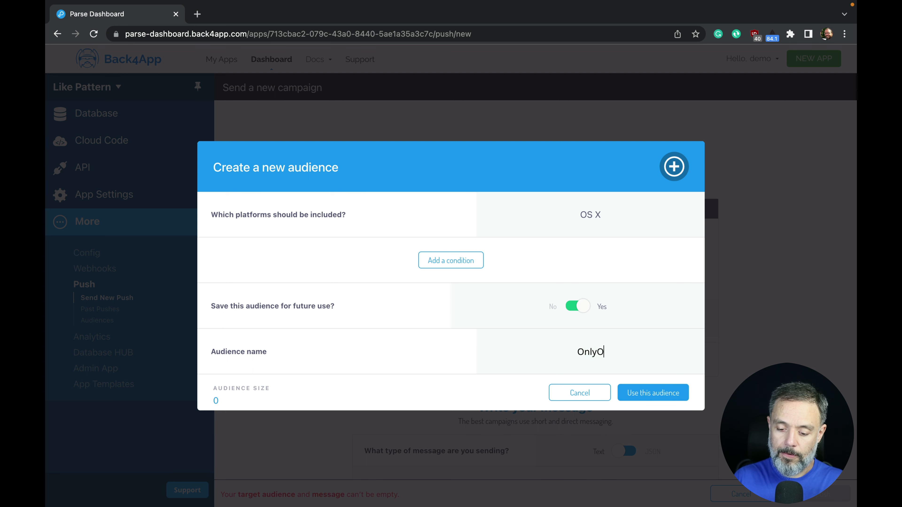
text(SX)
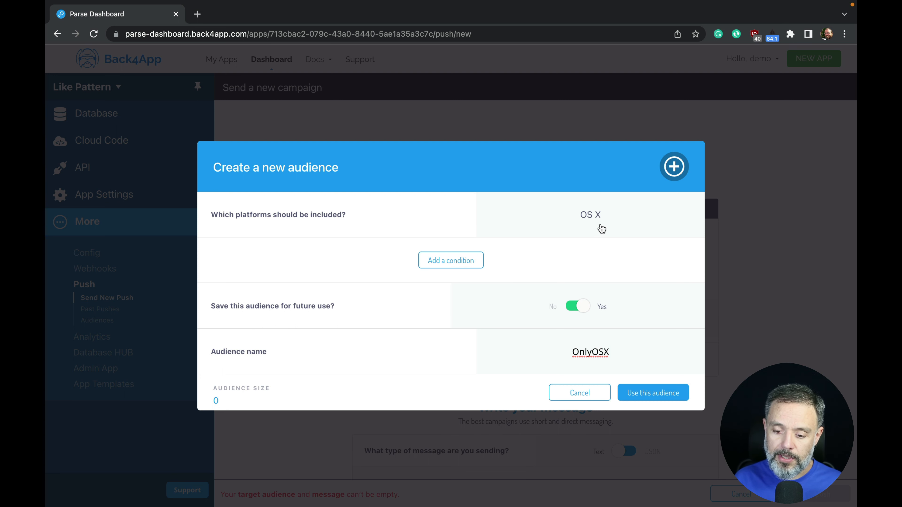
click(655, 394)
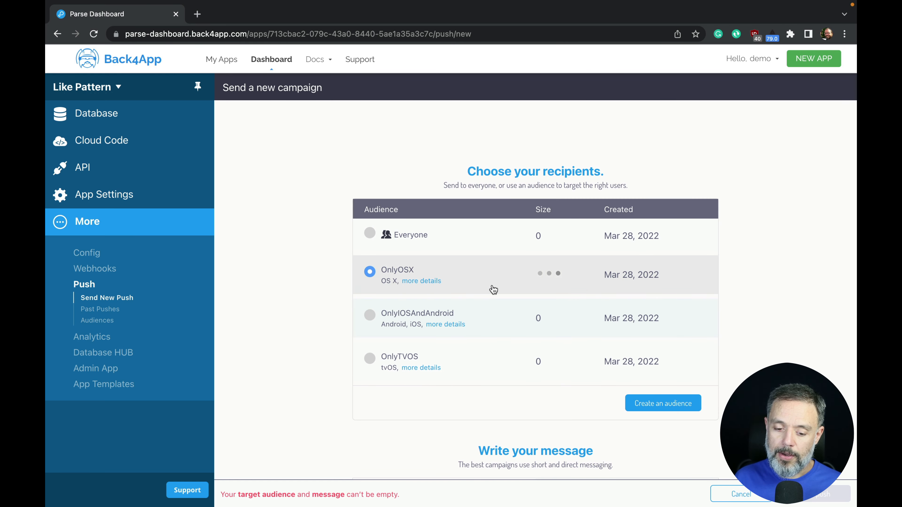
- Try the JSON message type, return to Text, and enter "My first new Push from Back4app" as the message
scroll(625, 272, down, 5)
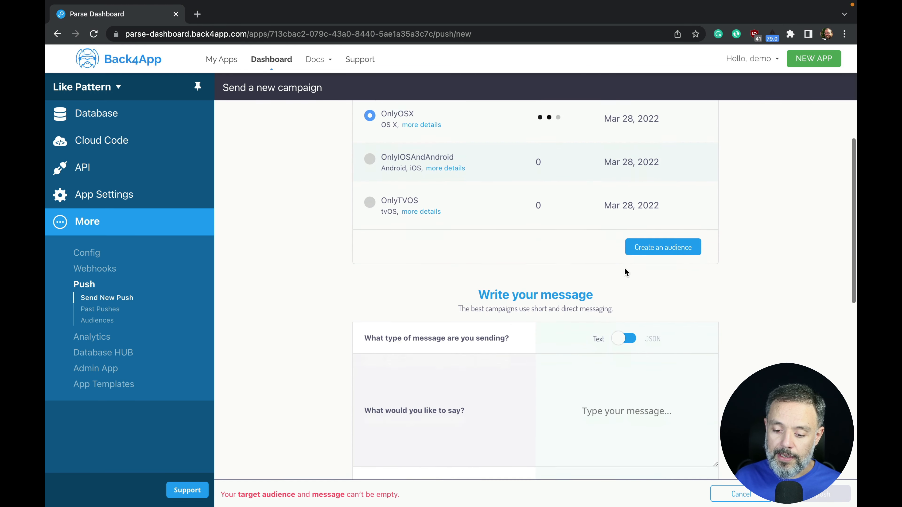
scroll(626, 273, down, 2)
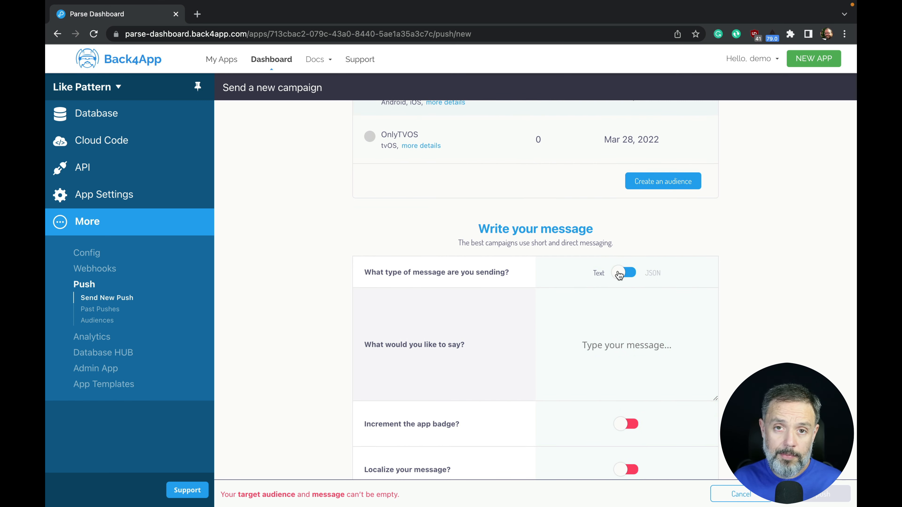
click(631, 273)
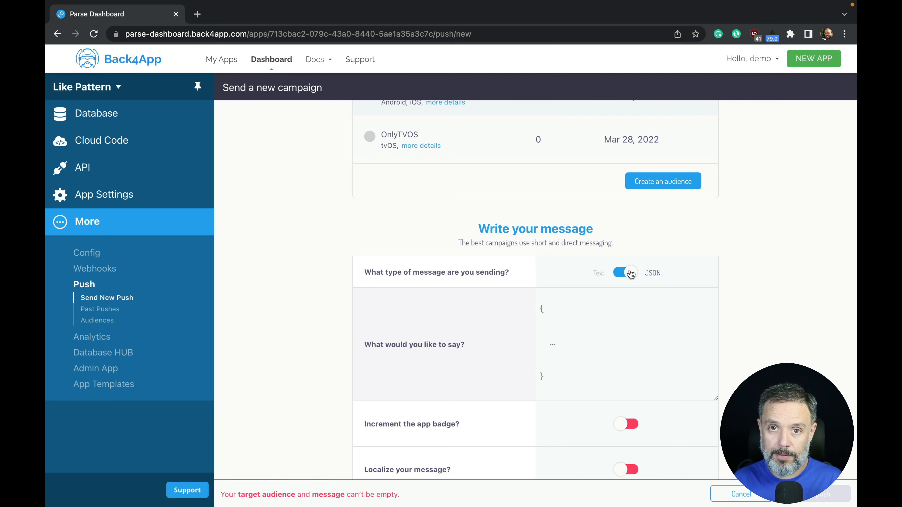
click(631, 274)
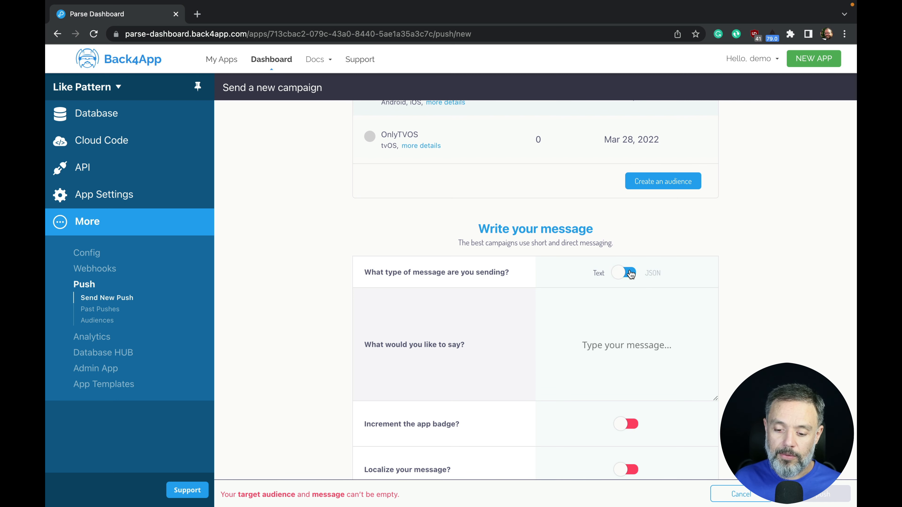
click(604, 335)
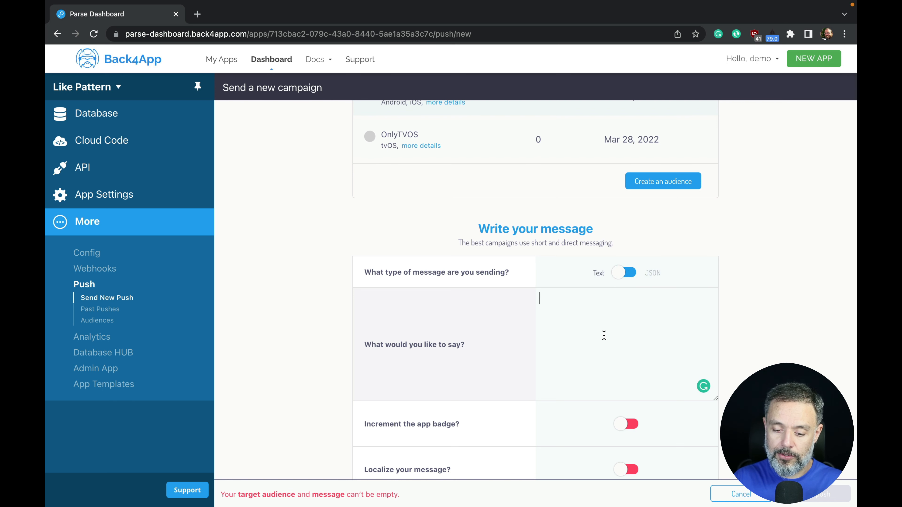
text(My first new)
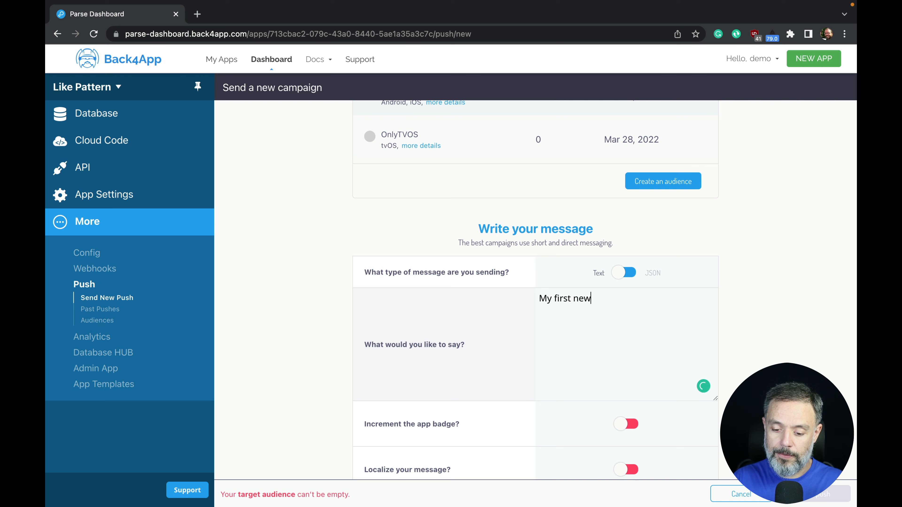
text( Push from Back4app)
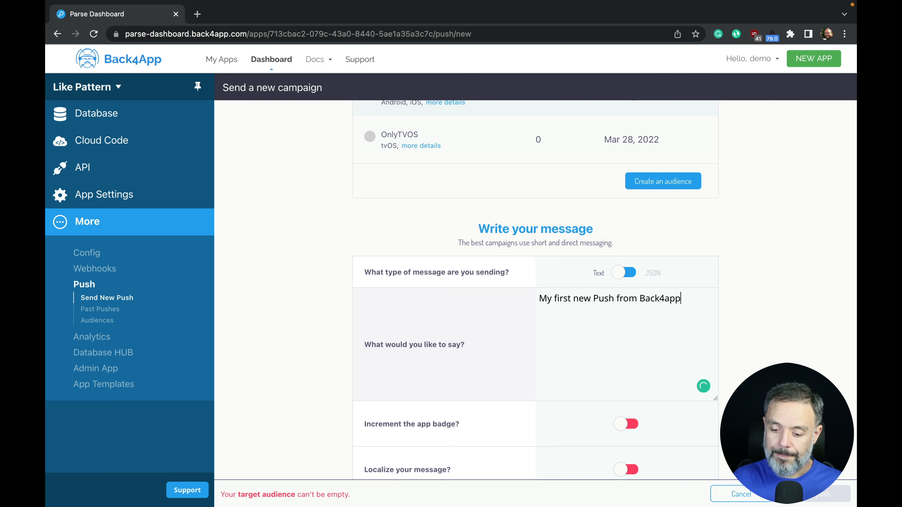
- Enable incrementing the app badge and localizing the message for the campaign
scroll(471, 371, down, 2)
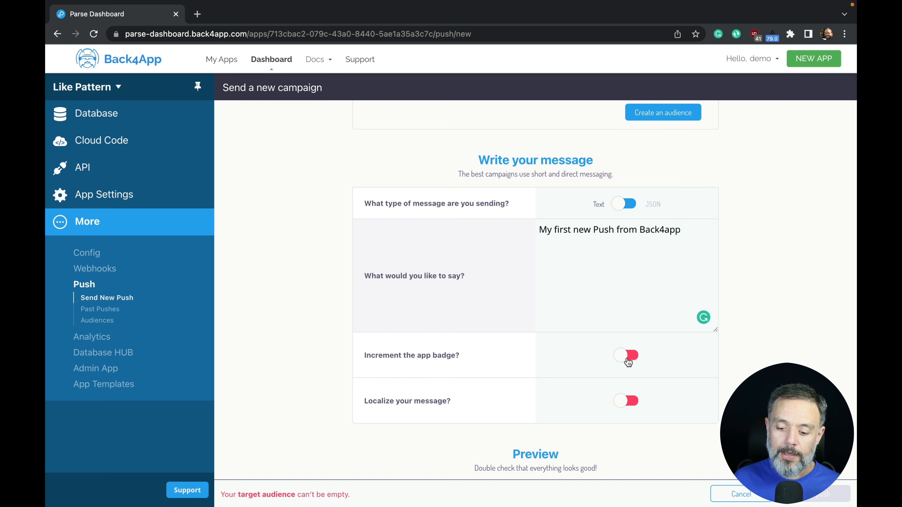
click(628, 359)
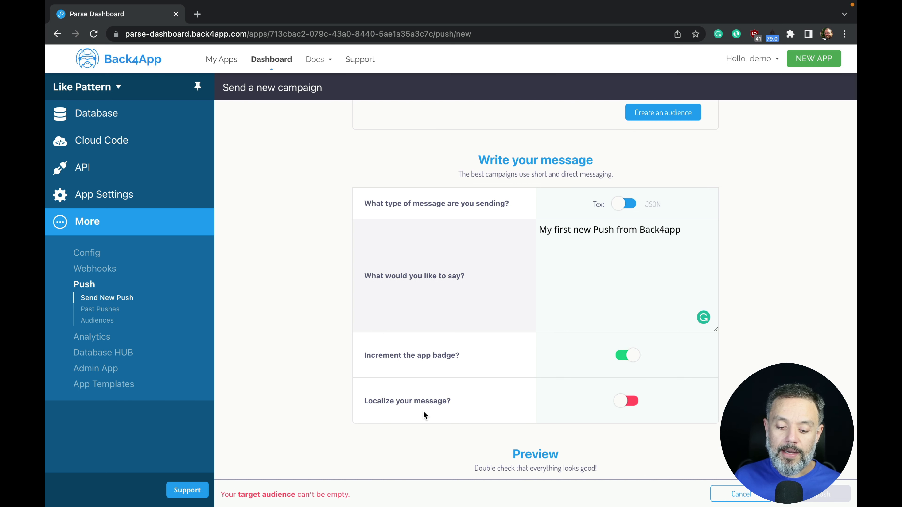
click(634, 405)
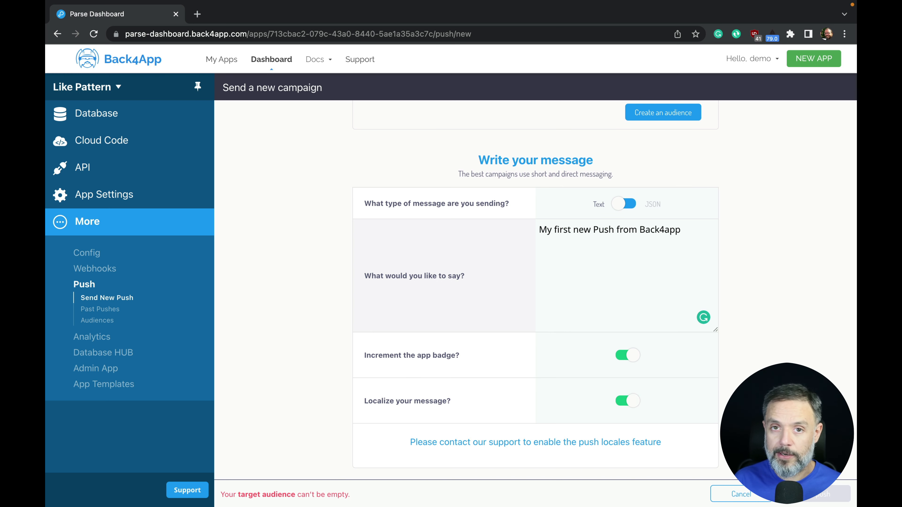
- Examine the push notification preview for the Android, OS X and Windows platforms, ending on Android
scroll(536, 291, down, 10)
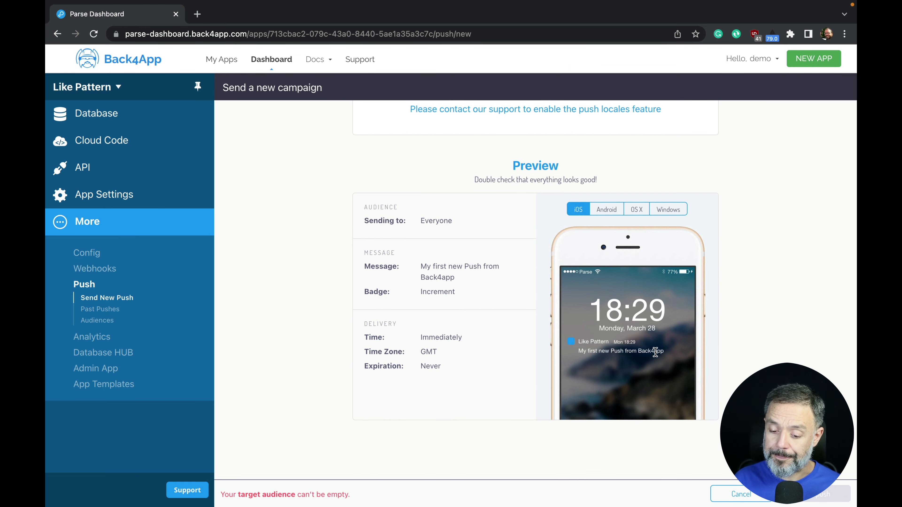
click(607, 210)
click(634, 210)
click(668, 209)
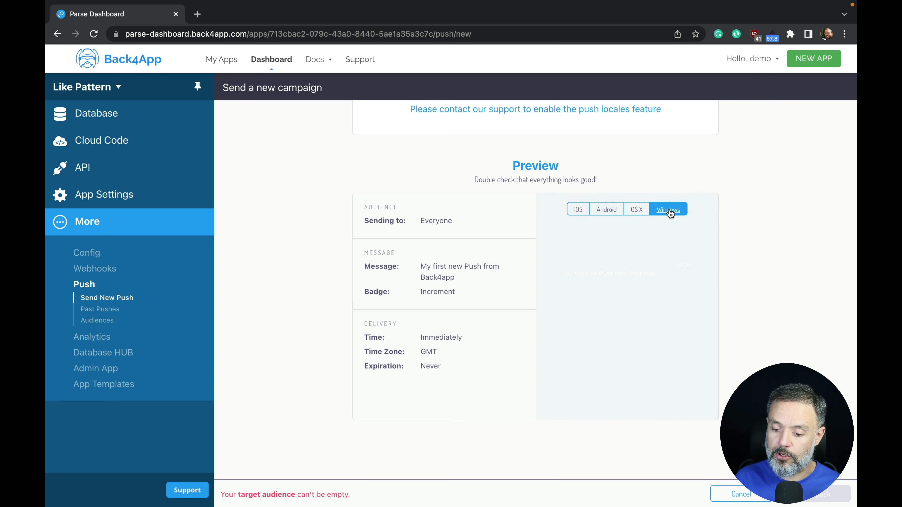
click(599, 213)
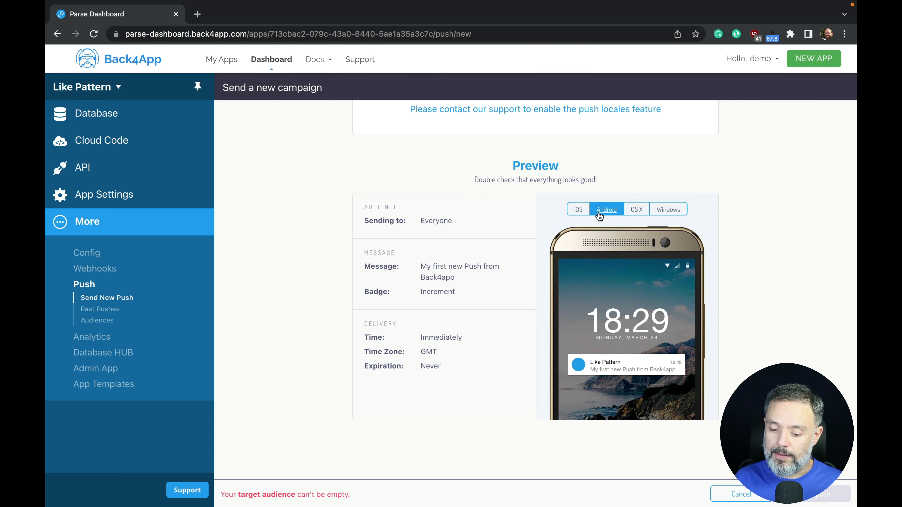
- Set the message type to JSON and replace the message text with a JSON object containing an empty "aps" object
scroll(622, 371, up, 1)
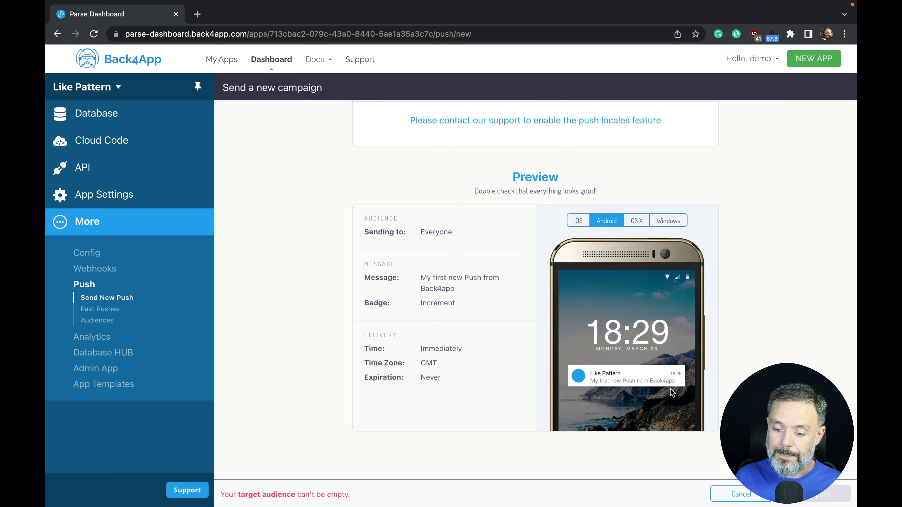
scroll(670, 389, up, 3)
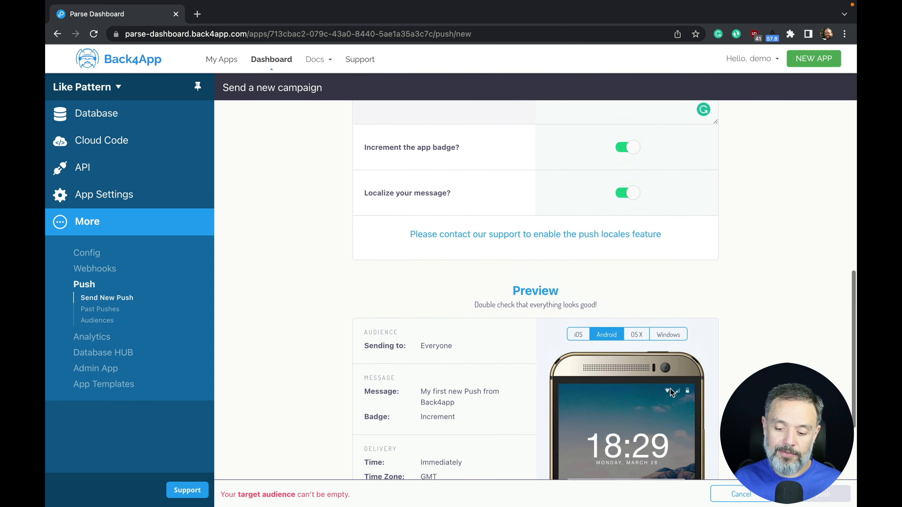
scroll(670, 389, up, 5)
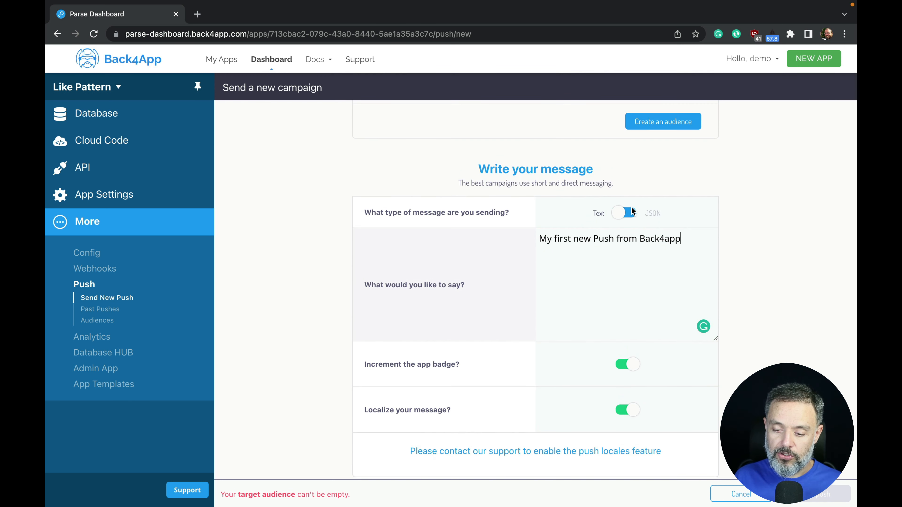
click(629, 213)
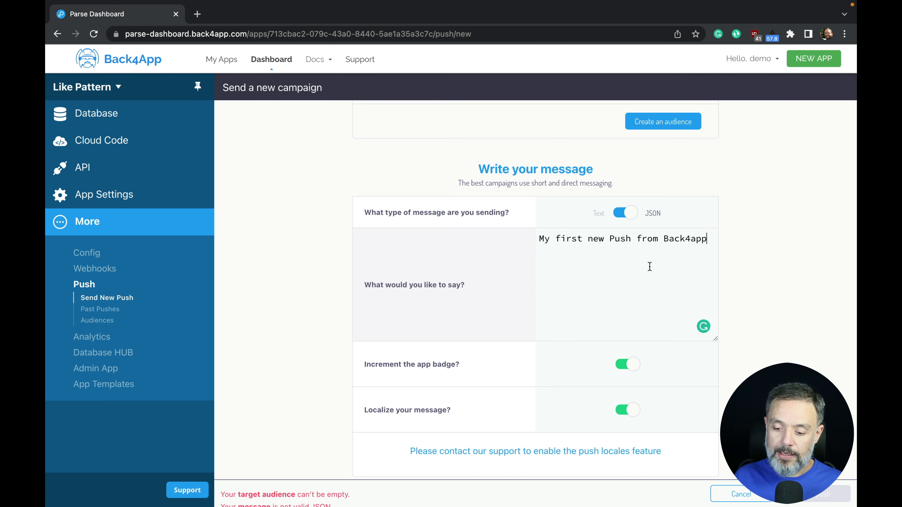
key(super+a)
text({)
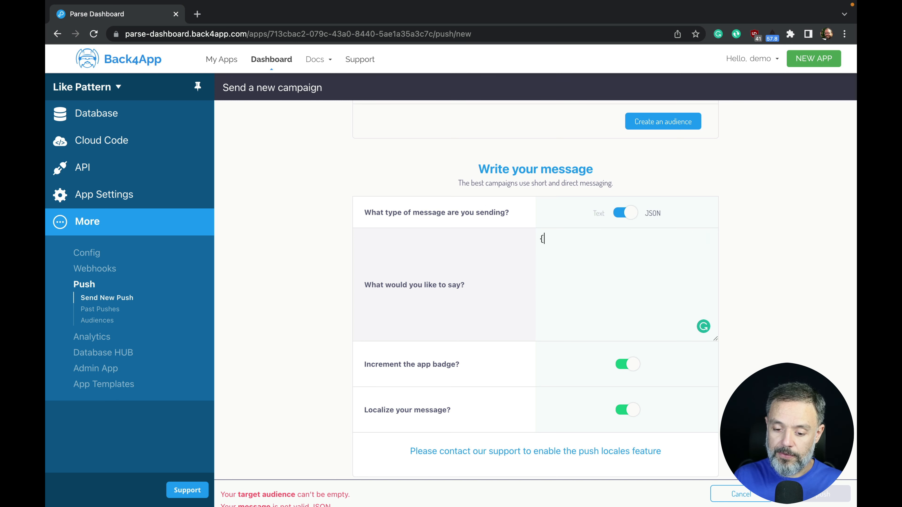
text(})
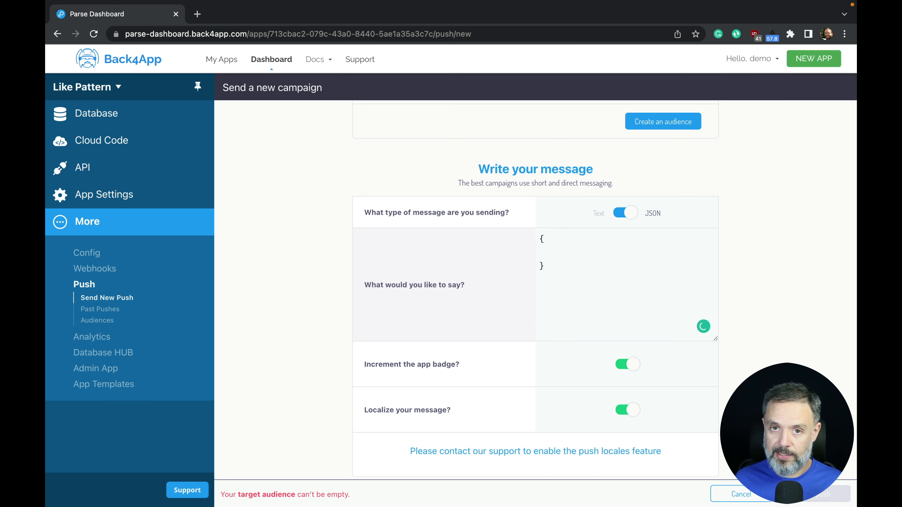
text(    ")
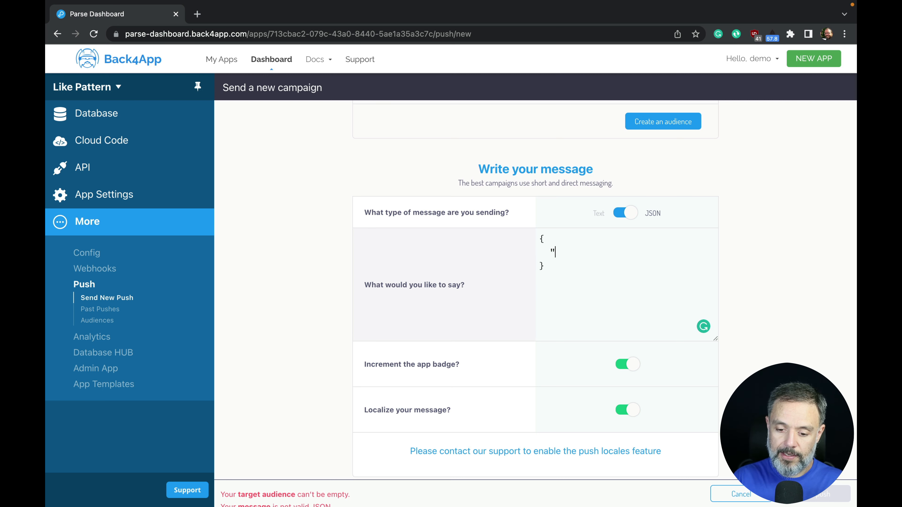
text(aps":{)
key(Return)
key(Return)
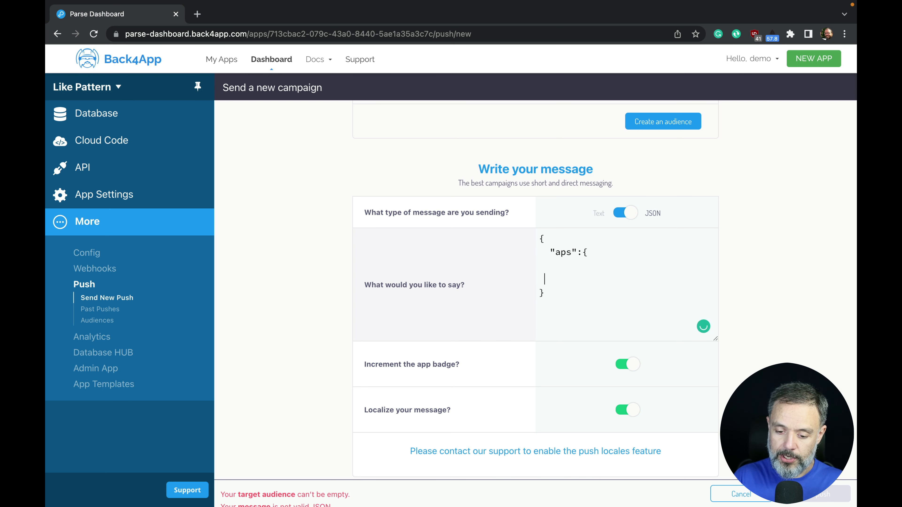
text(})
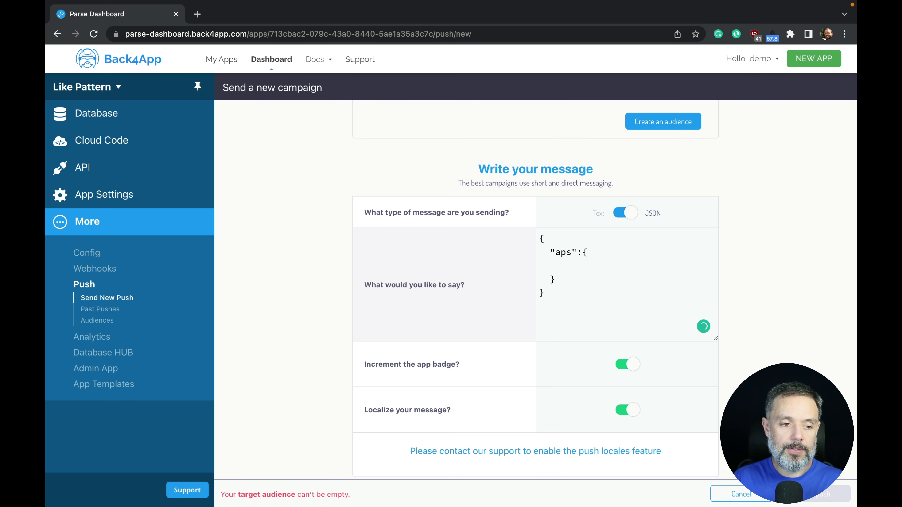
- Add a "body" entry with the value "Hello!" and a "sound" key inside the "aps" object
text(    ")
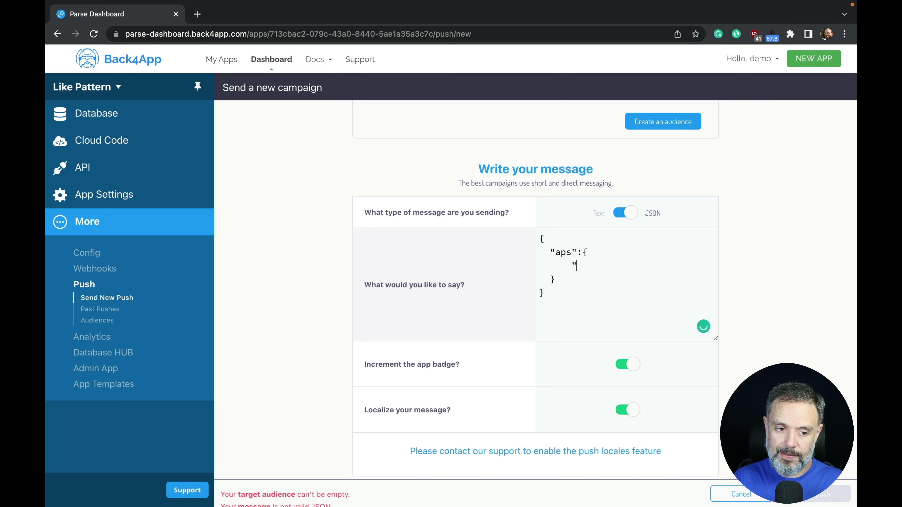
text(bo)
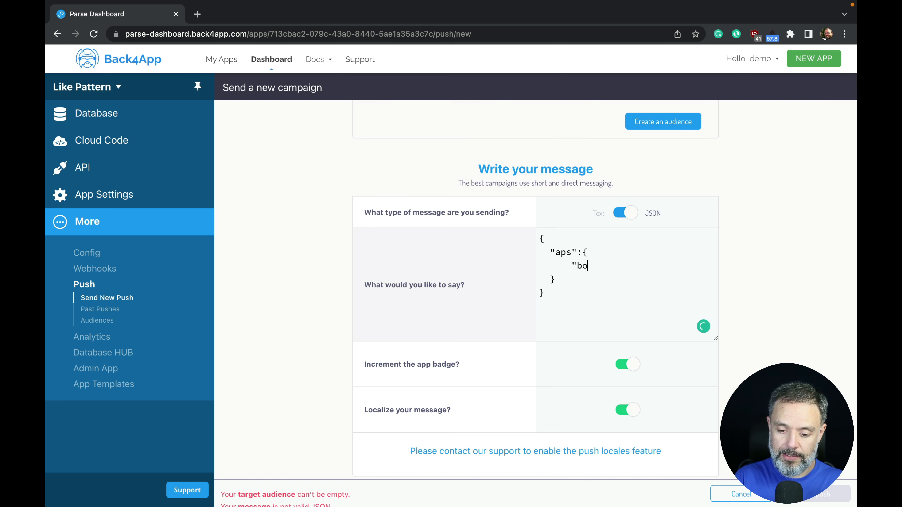
text(dy")
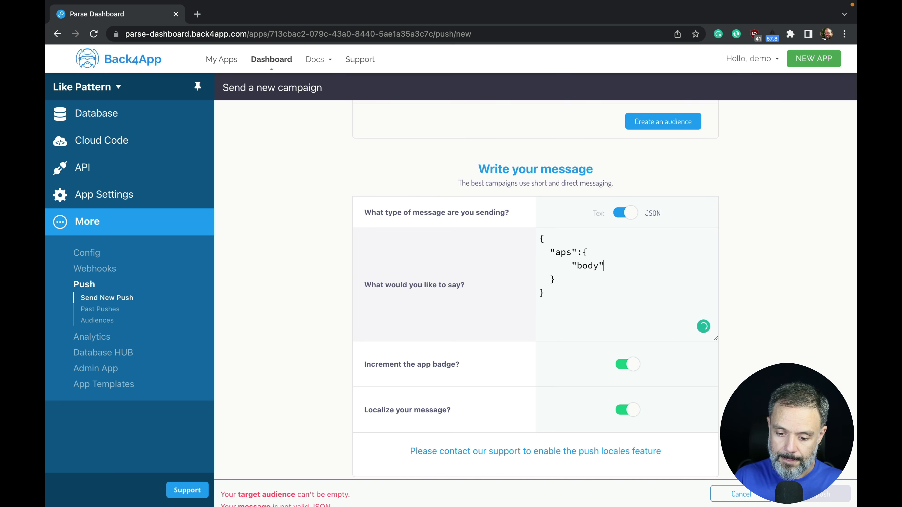
text(: "Hello)
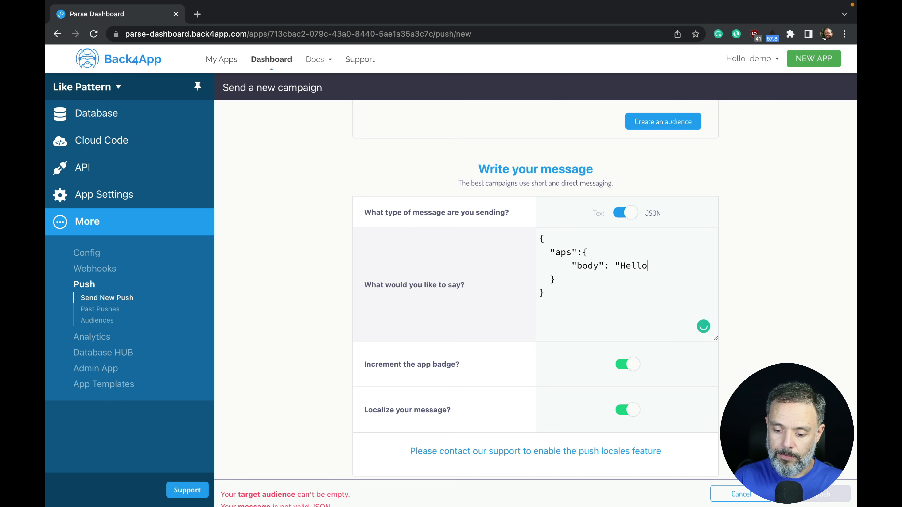
text(!")
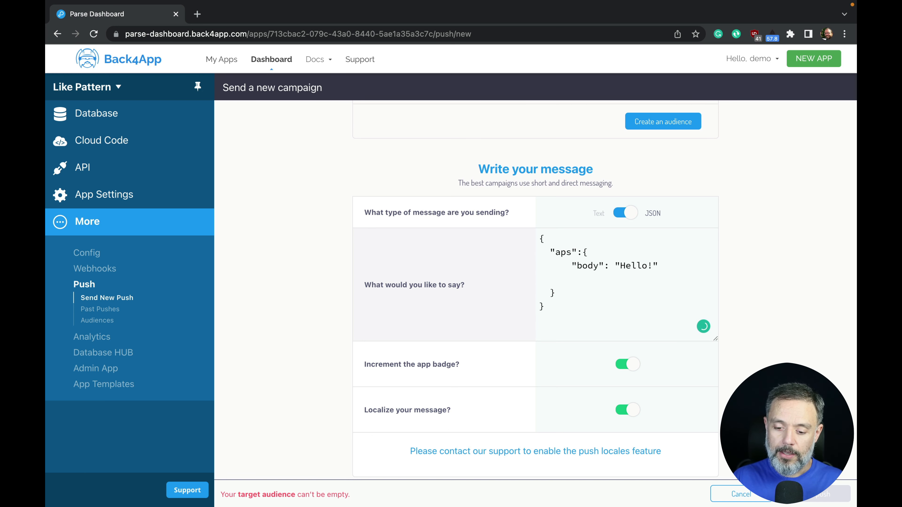
text("sound":)
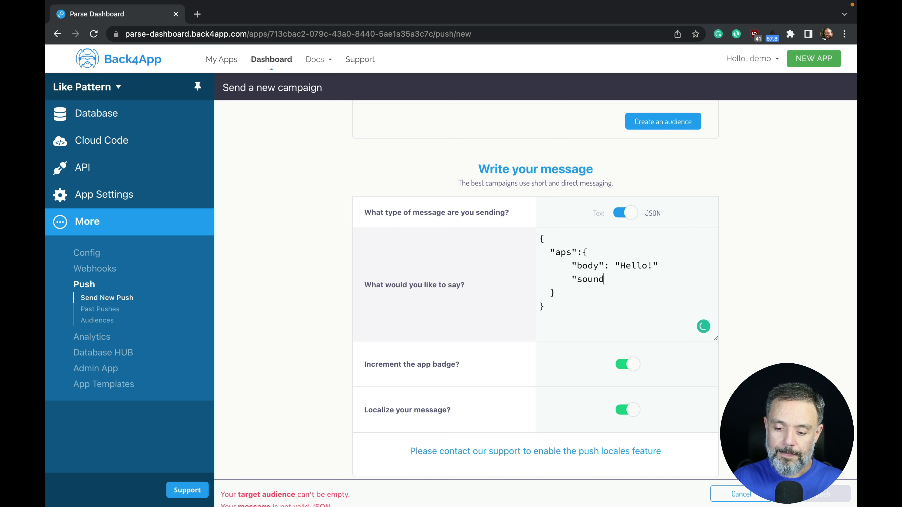